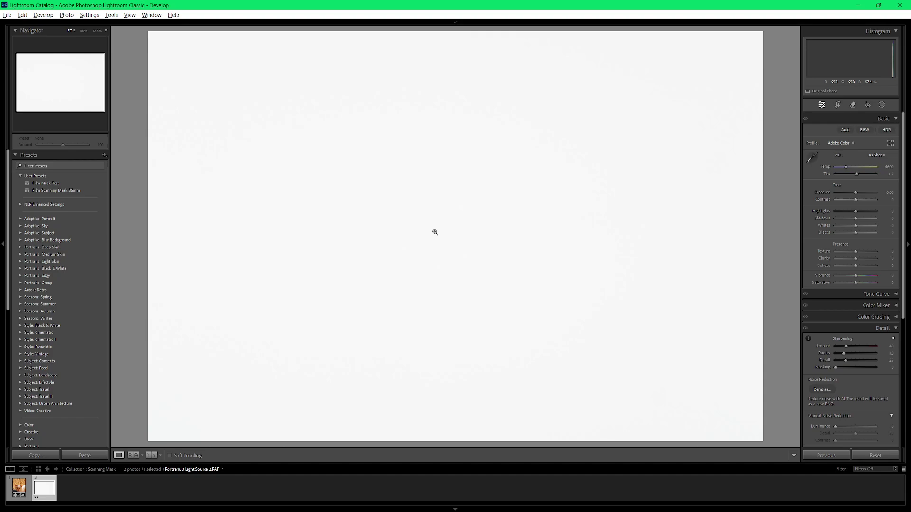
Create a Luminance Range mask sampled from the light source photo's darker upper-right corner and widen its range to cover the dim edges
click(881, 105)
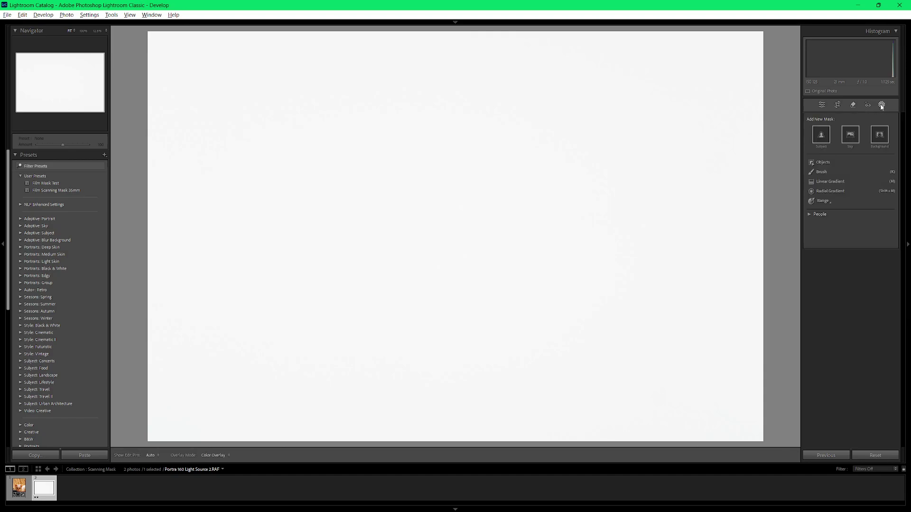
click(823, 202)
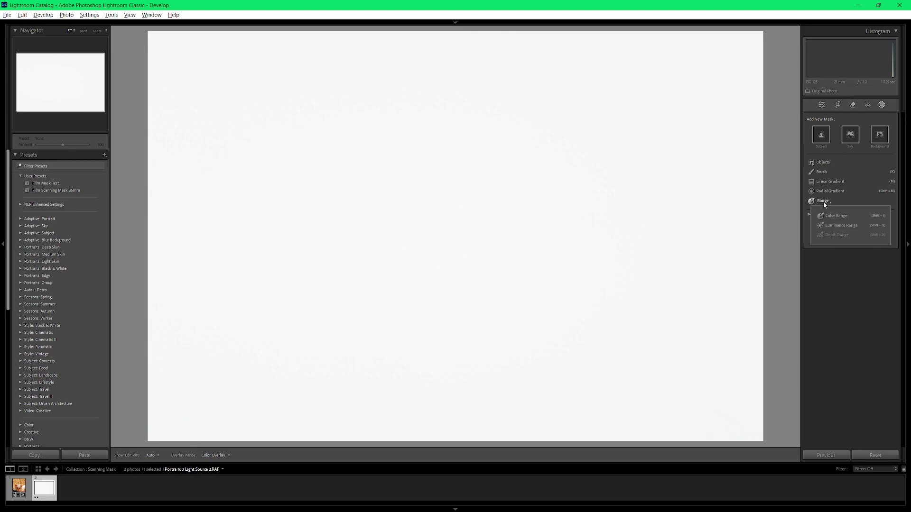
click(830, 229)
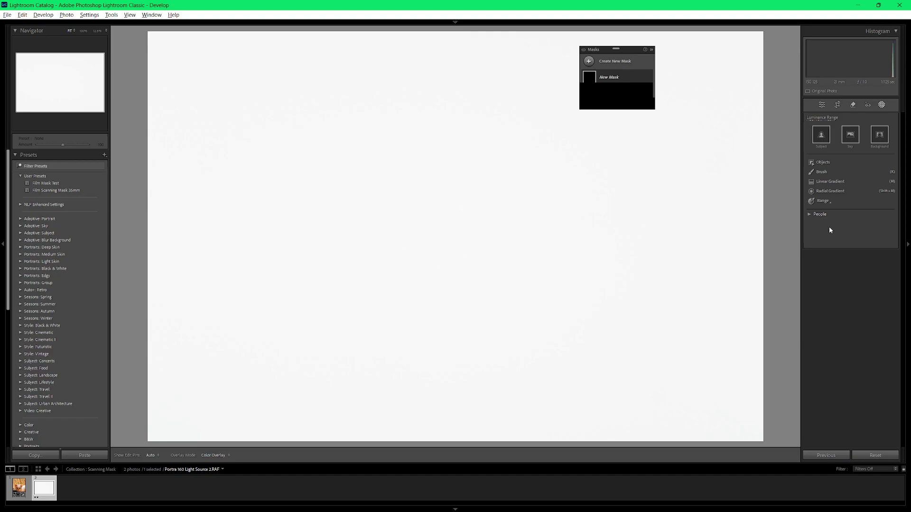
click(708, 68)
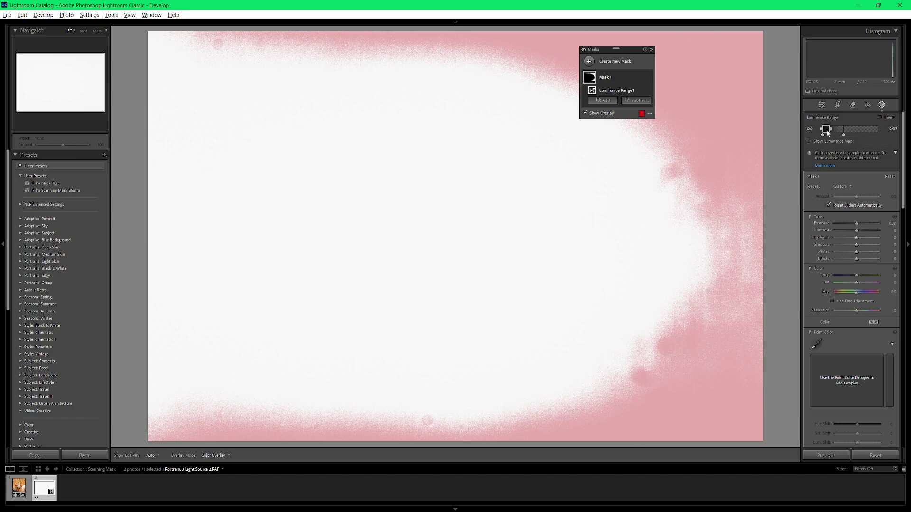
key(shift+w)
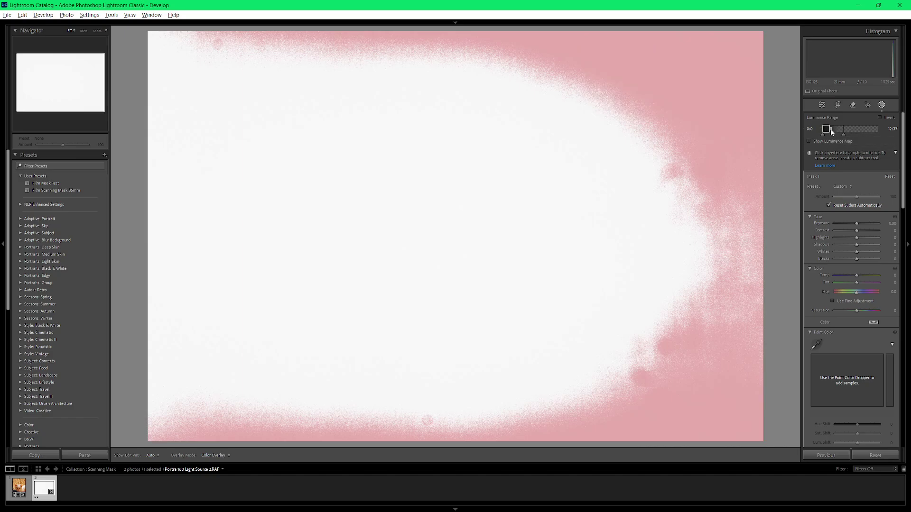
drag(831, 129, 853, 134)
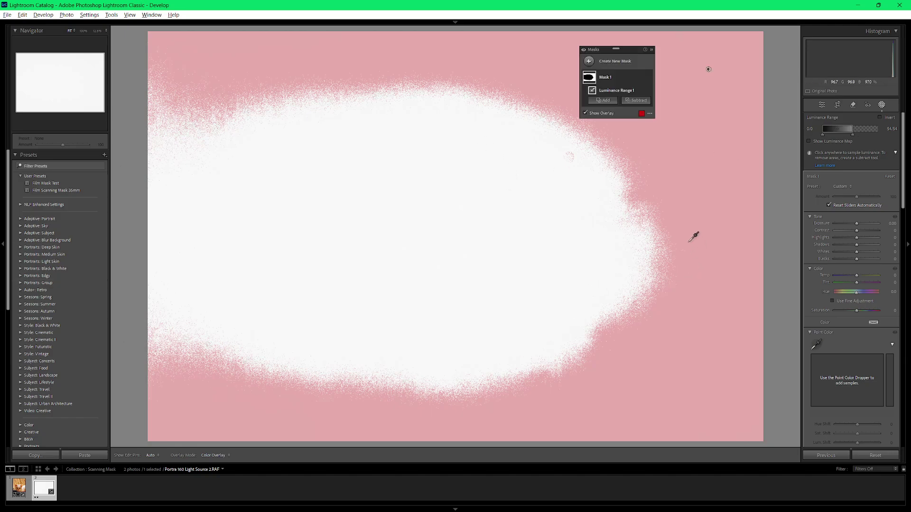
Add a second mask with a Radial Gradient ellipse over the bright centre and invert it to affect the outer area
drag(623, 49, 684, 52)
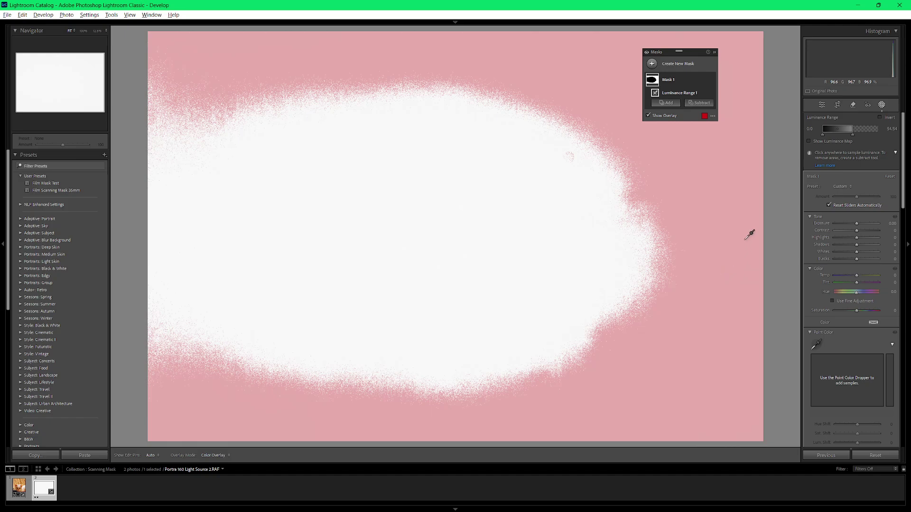
click(672, 66)
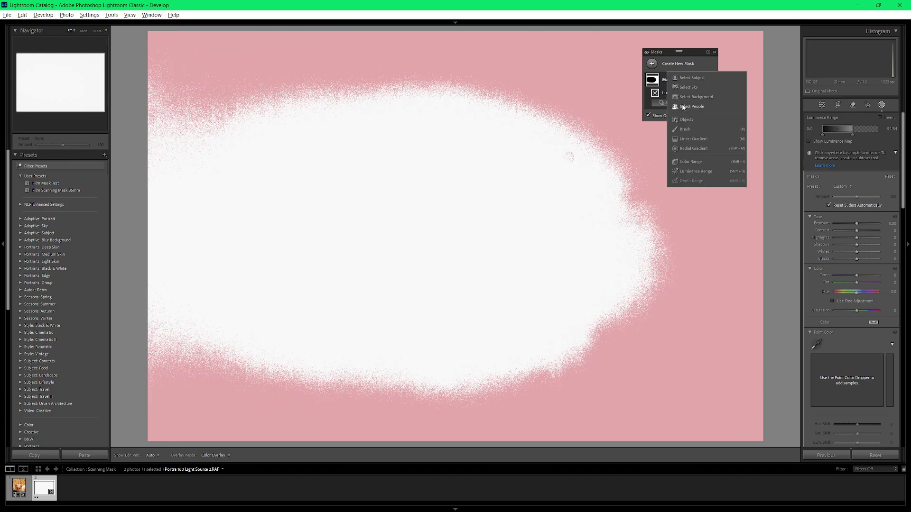
click(692, 148)
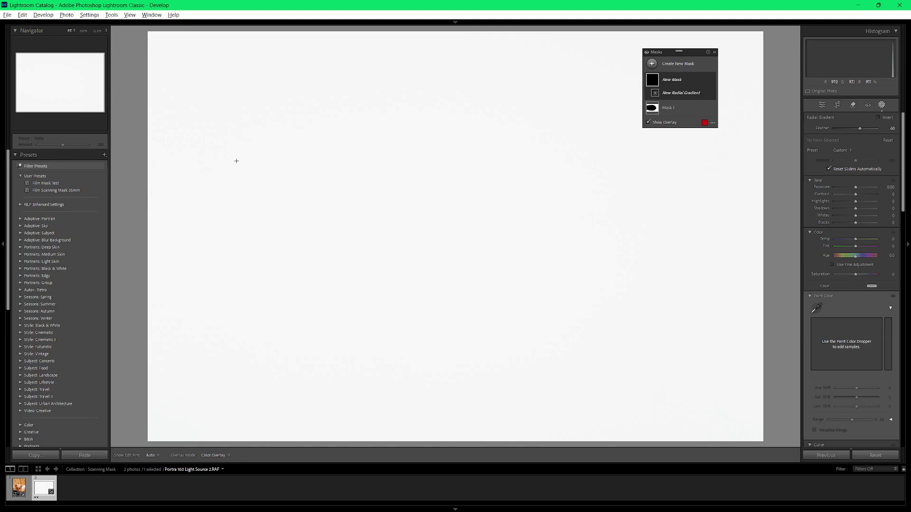
drag(283, 144, 484, 289)
mouse_move(405, 186)
mouse_down()
mouse_move(541, 266)
mouse_move(527, 266)
mouse_move(536, 276)
mouse_up()
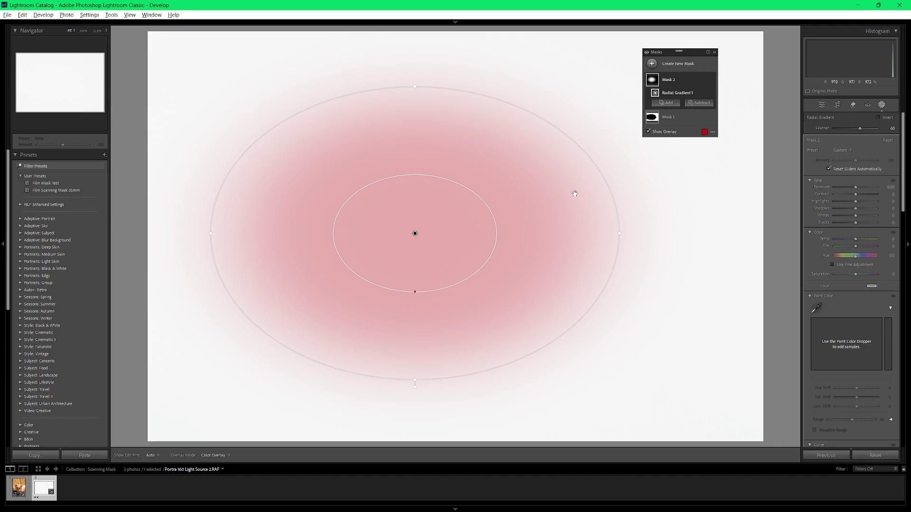
click(878, 117)
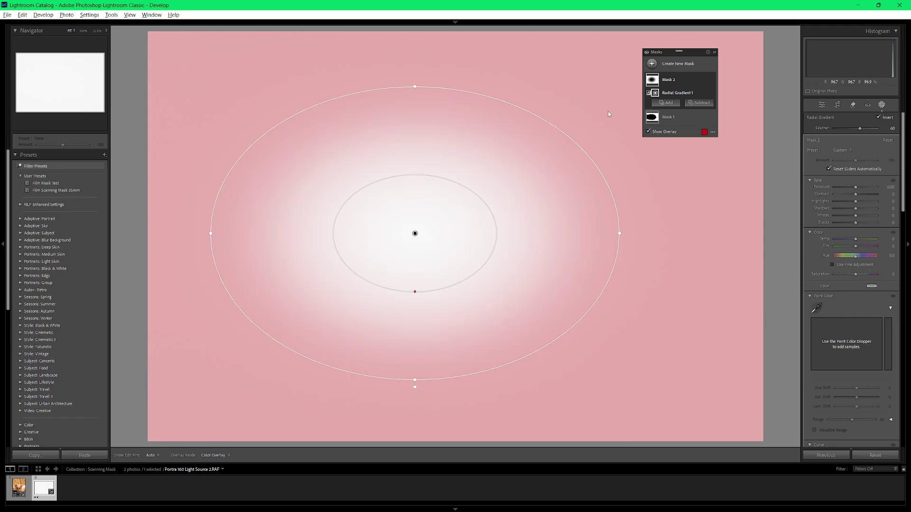
Enlarge and reposition the radial gradient to match the luminance mask's outline, and set its feather to 50
drag(415, 85, 421, 47)
drag(619, 232, 682, 233)
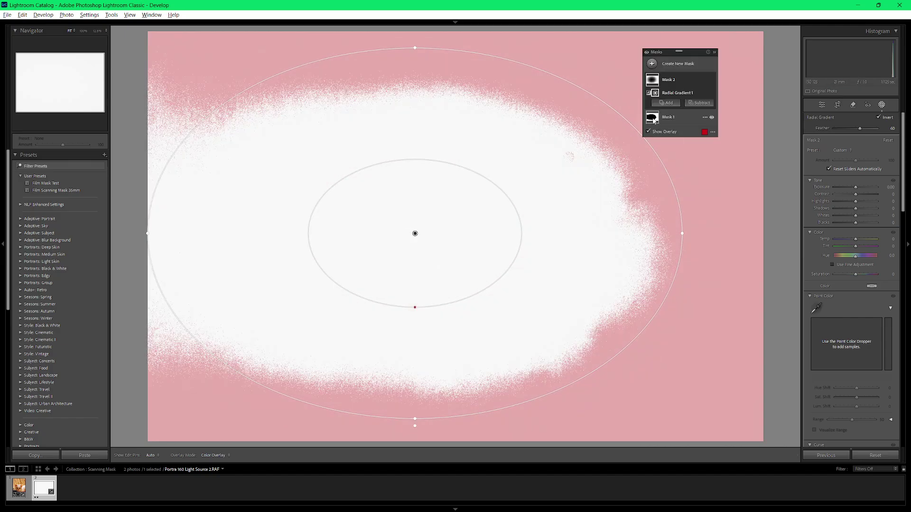
drag(458, 207, 460, 214)
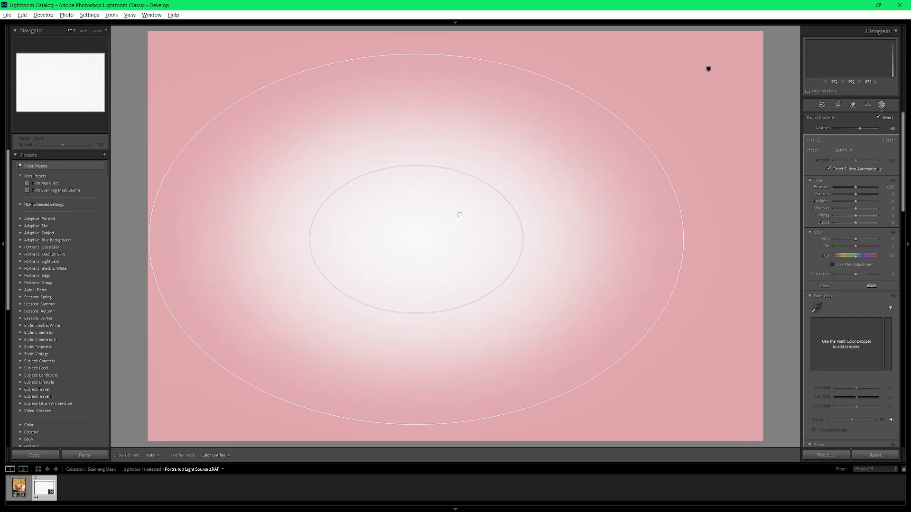
mouse_move(655, 118)
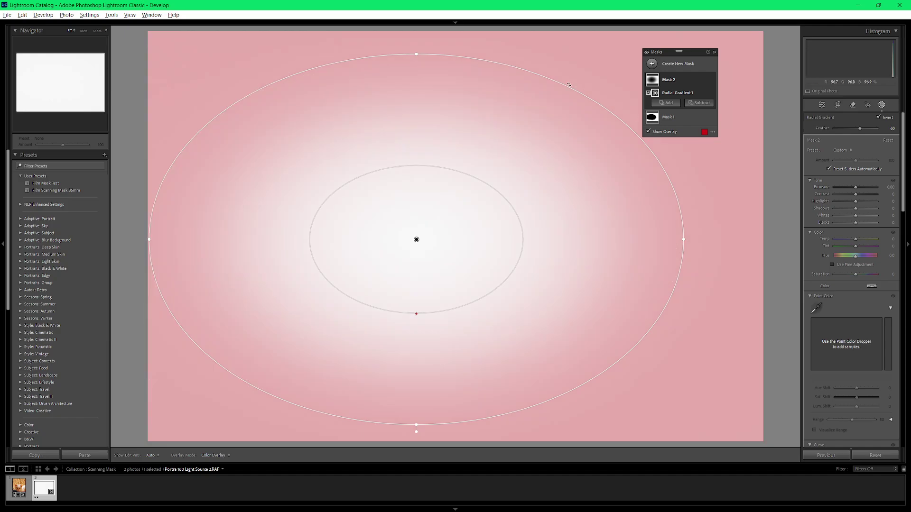
drag(861, 129, 855, 129)
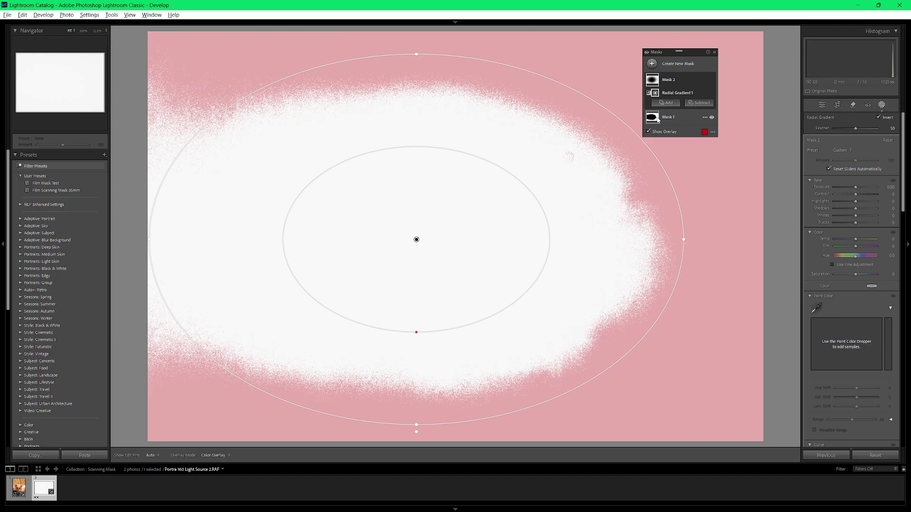
drag(473, 225, 467, 226)
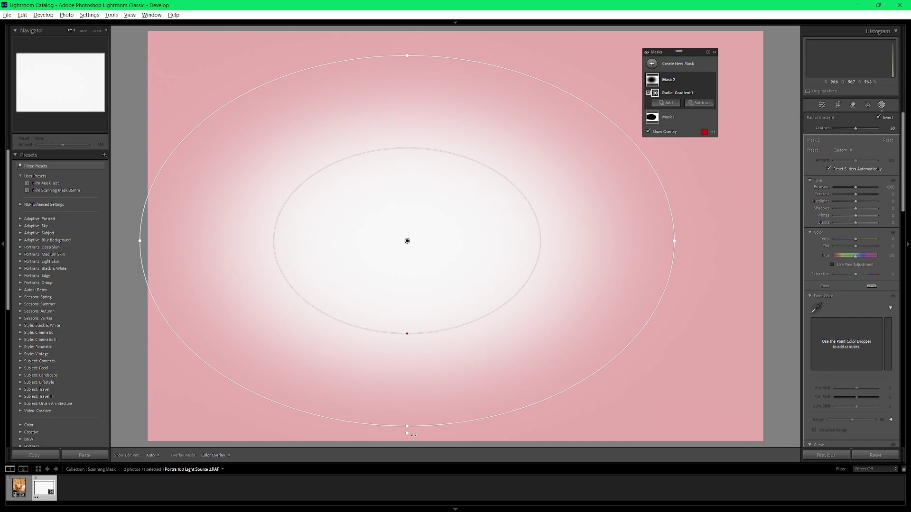
Open Windows Magnifier to enlarge the histogram, and darken the photo in the histogram so its peak shifts away from pure white
mouse_move(378, 510)
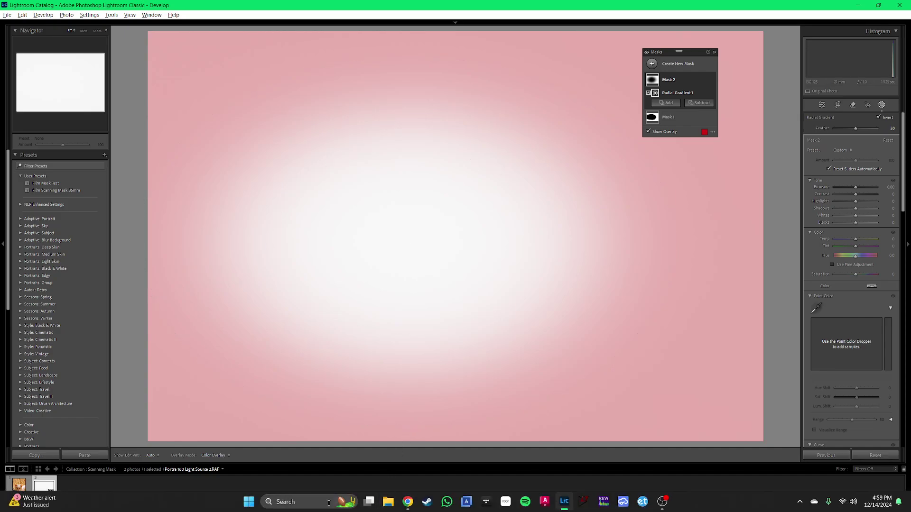
click(299, 501)
text(magnifier)
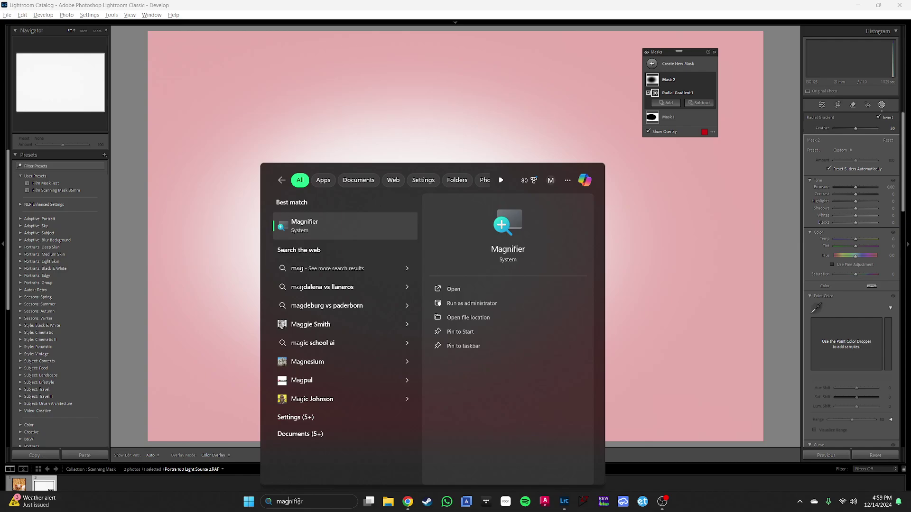
key(Return)
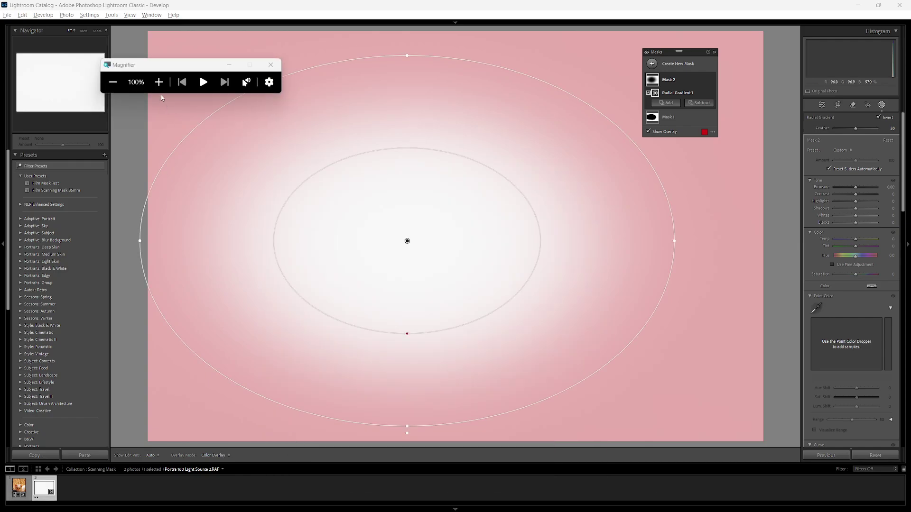
click(158, 82)
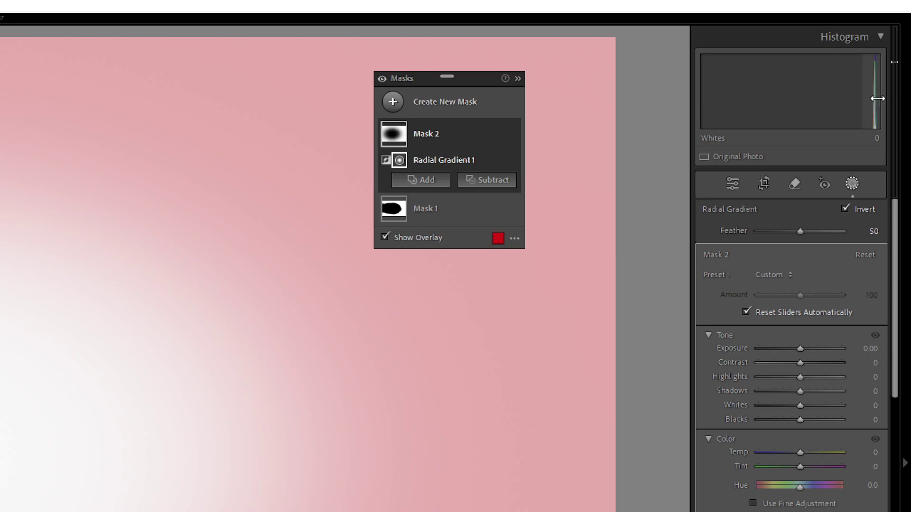
drag(875, 101, 863, 101)
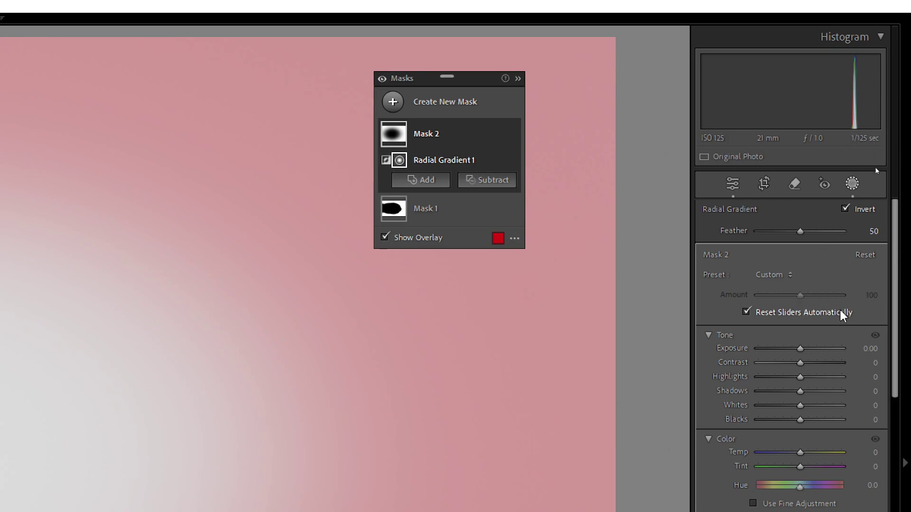
Try exposure values from 0.01 to 0.09 on Mask 2 while comparing the histogram peak's width, and settle on 0.07
click(865, 349)
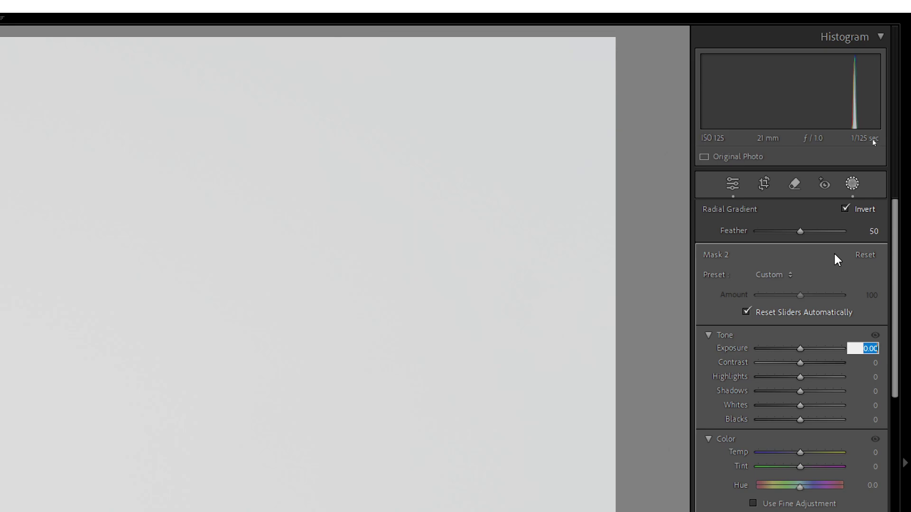
key(BackSpace)
text(0.01)
key(BackSpace)
text(3)
key(BackSpace)
text(4)
key(BackSpace)
text(5)
key(BackSpace)
text(6)
key(BackSpace)
text(7)
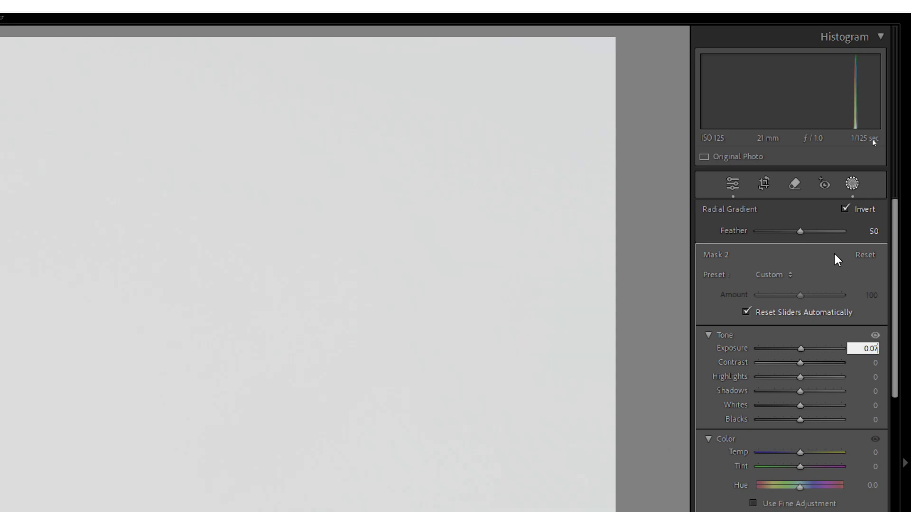
key(BackSpace)
text(8)
key(BackSpace)
text(9)
key(Down)
key(Return)
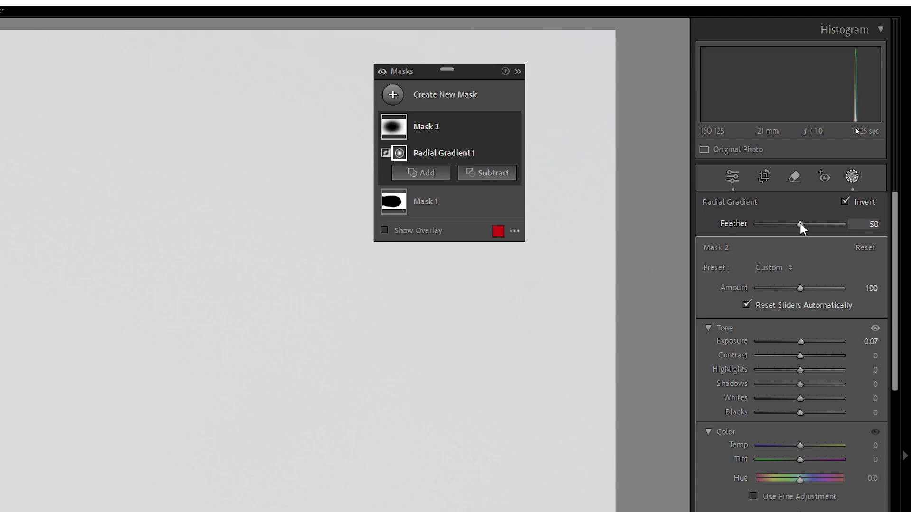
Set the radial gradient's feather to 60 and close the screen magnifier
mouse_move(800, 223)
mouse_down()
mouse_move(827, 229)
mouse_move(781, 236)
mouse_move(809, 235)
mouse_move(775, 221)
mouse_move(805, 223)
mouse_up()
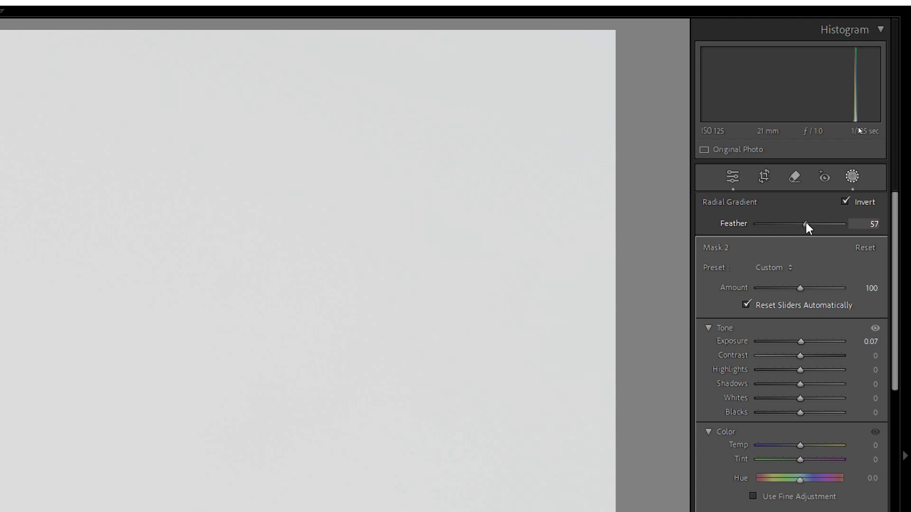
mouse_move(803, 221)
mouse_down()
mouse_move(787, 220)
mouse_move(808, 223)
mouse_up()
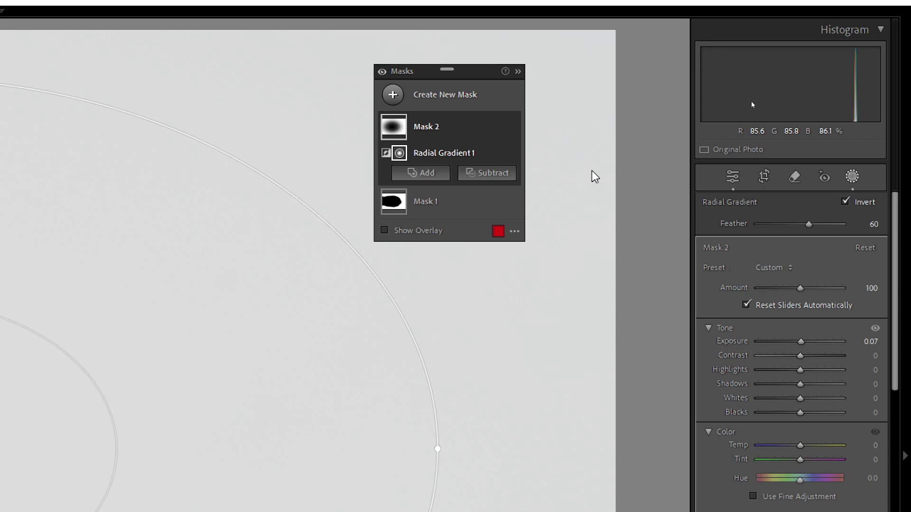
key(super+minus)
click(270, 65)
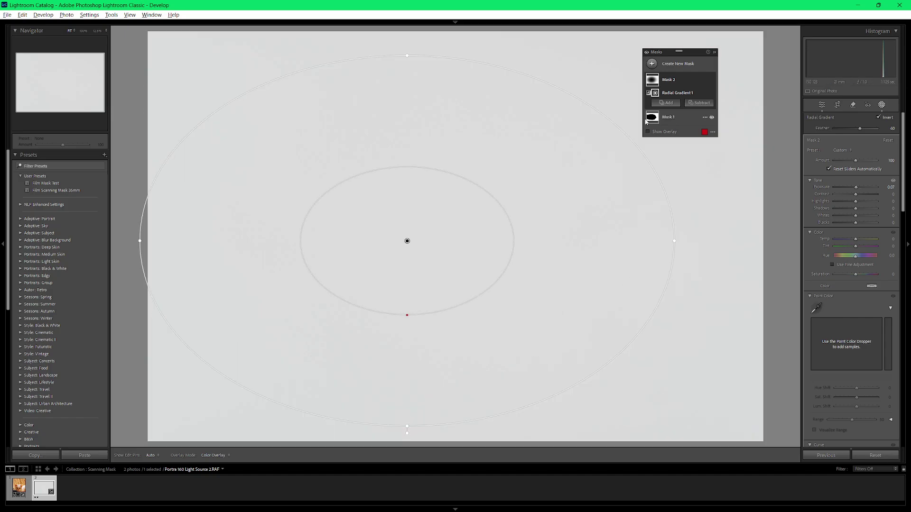
Delete the luminance range guide, Mask 1, and check Mask 2's coverage with its overlay
mouse_move(652, 118)
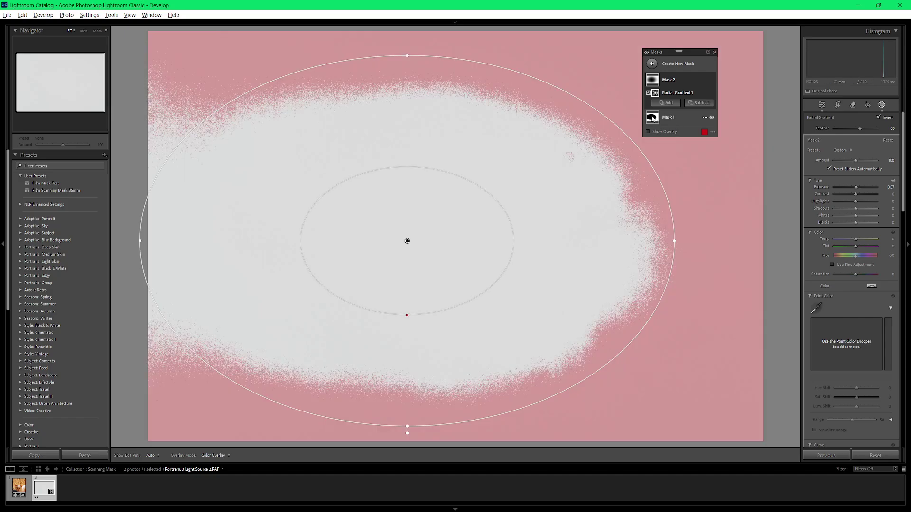
click(705, 118)
click(734, 190)
click(653, 81)
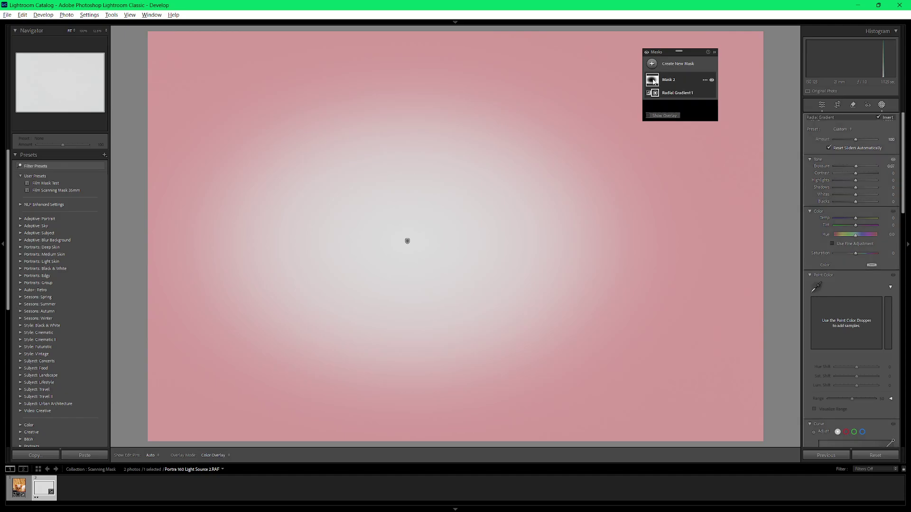
key(o)
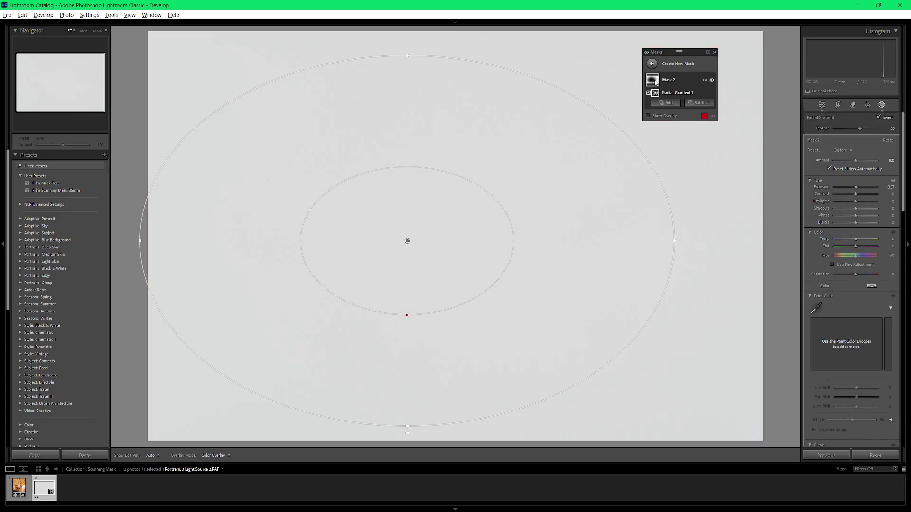
mouse_move(655, 81)
Create a develop preset named "Film Mask Test 2" in User Presets, containing only Mask 2 and supporting the amount slider
click(104, 155)
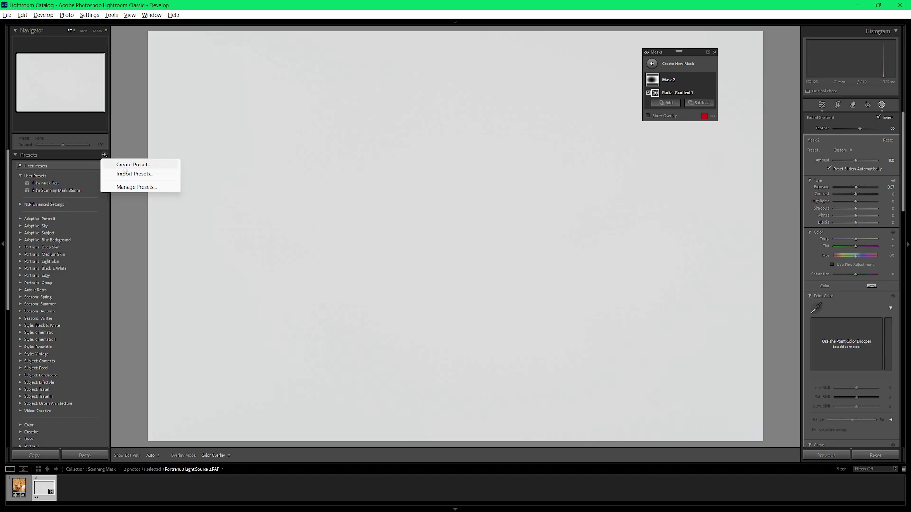
click(125, 166)
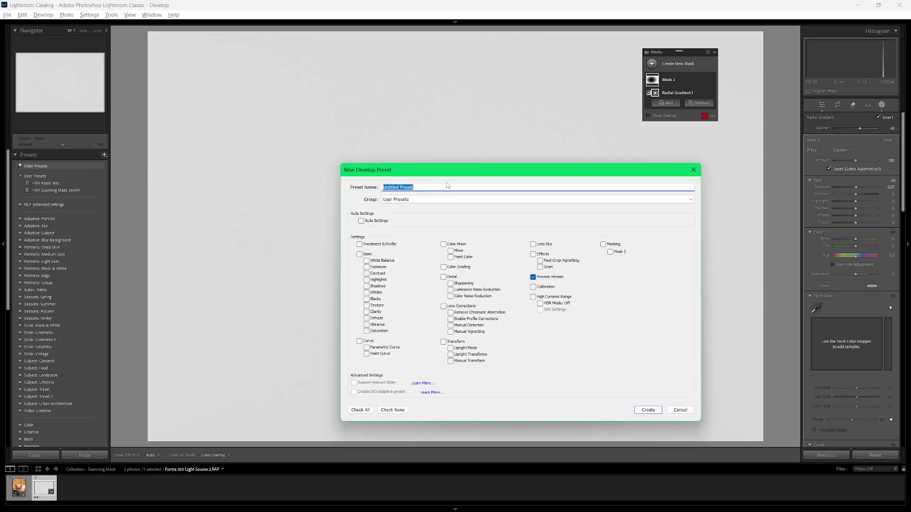
text(Film Mask Test 2)
click(533, 277)
click(610, 250)
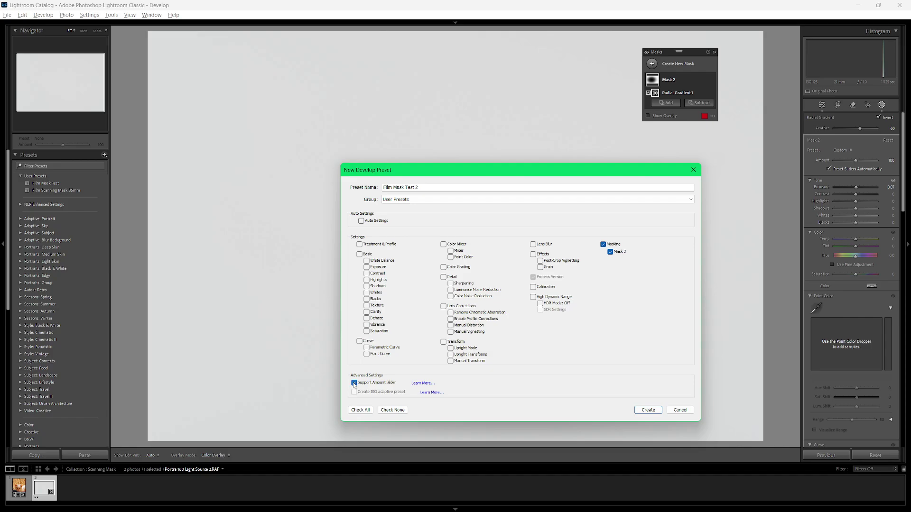
click(647, 410)
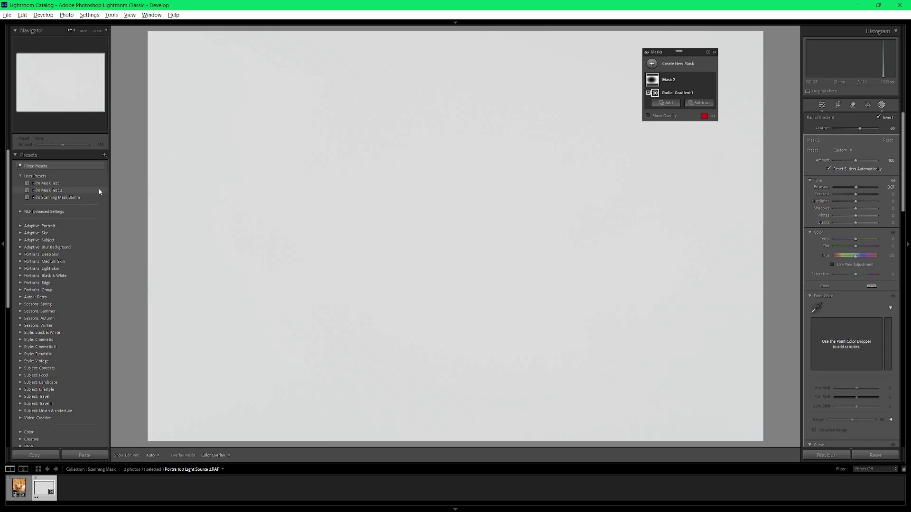
Open the white cat photo from the Scanning Mask collection
click(19, 487)
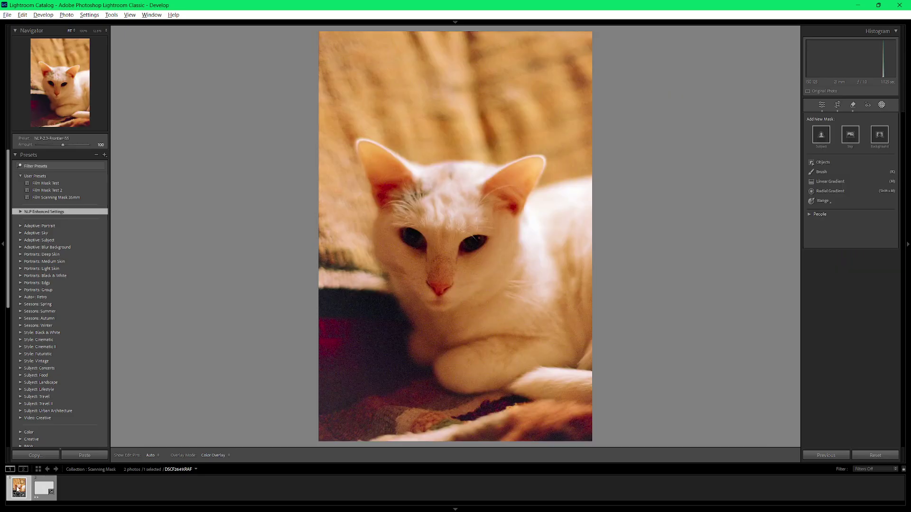